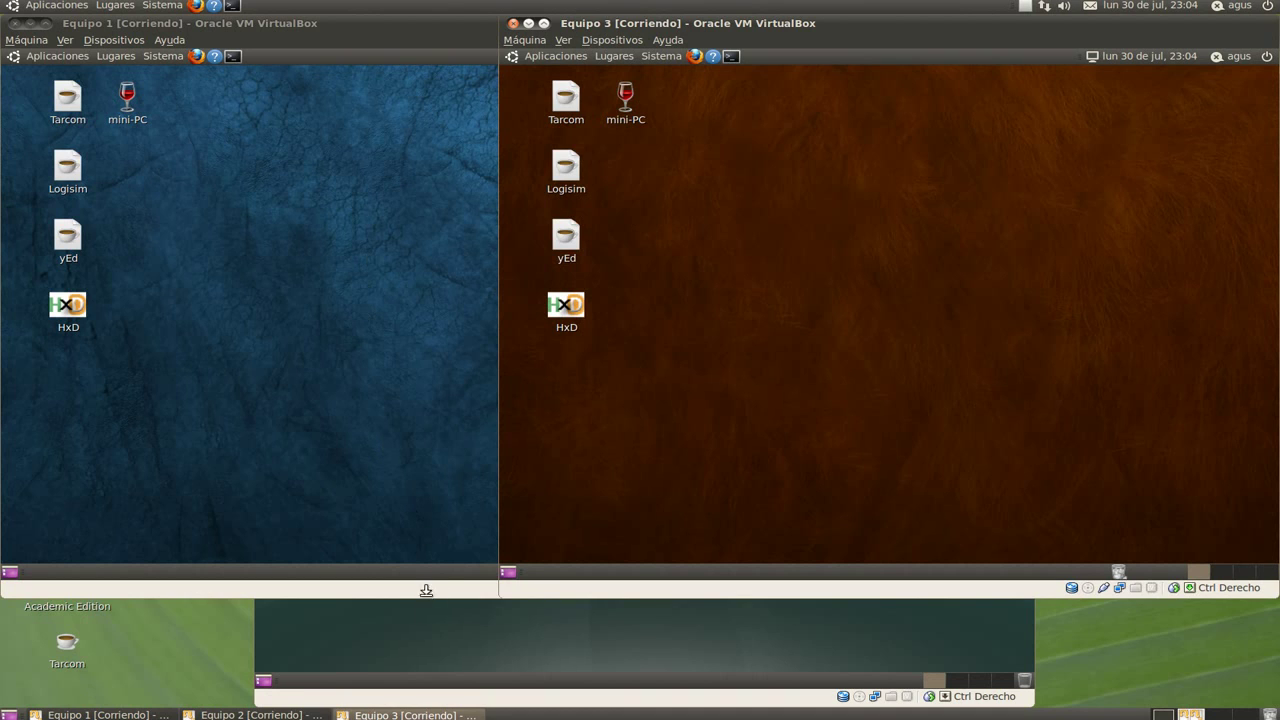
- Check the launch command in the Properties of the Wireshark launcher on the Equipo 2 desktop, and close the dialog
click(651, 644)
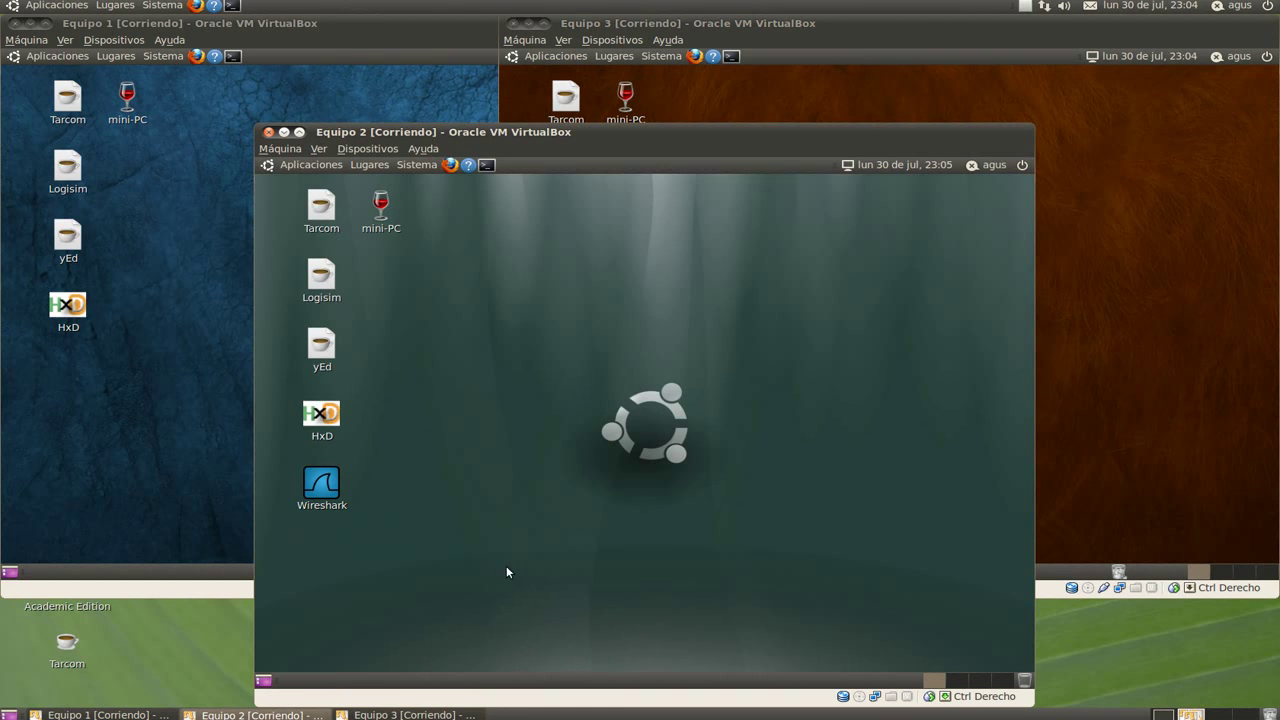
right_click(322, 486)
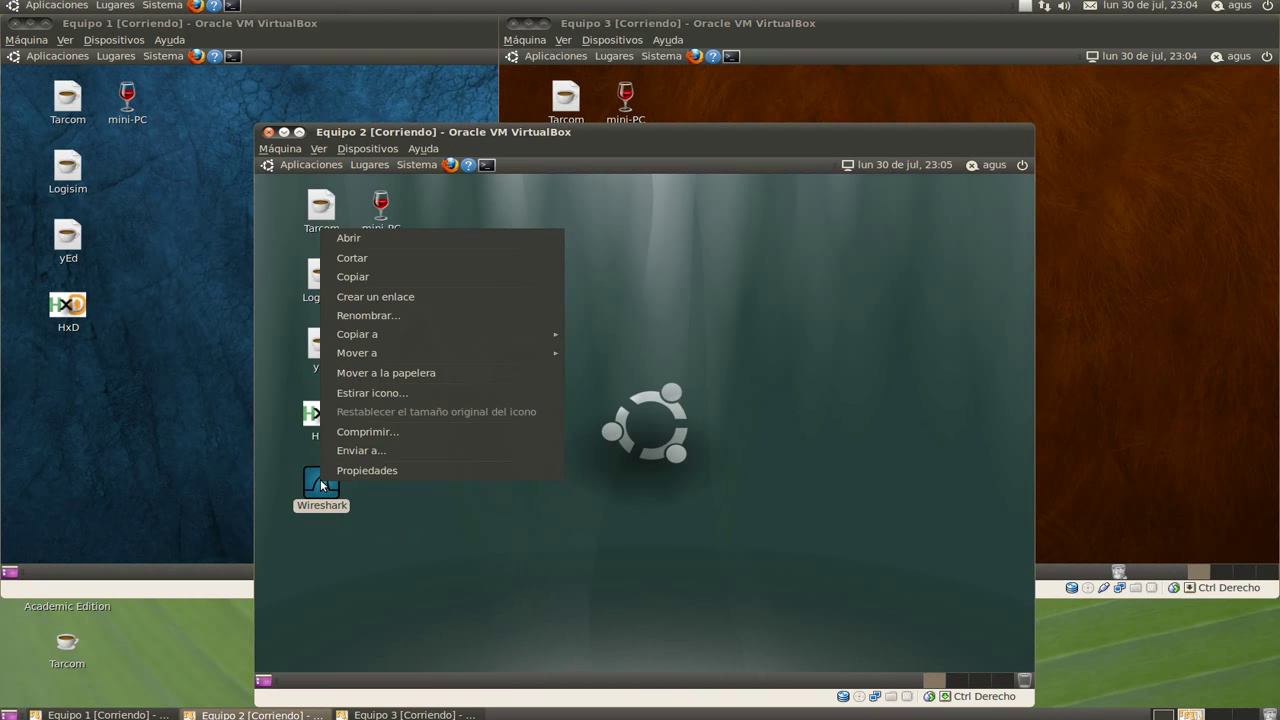
click(356, 469)
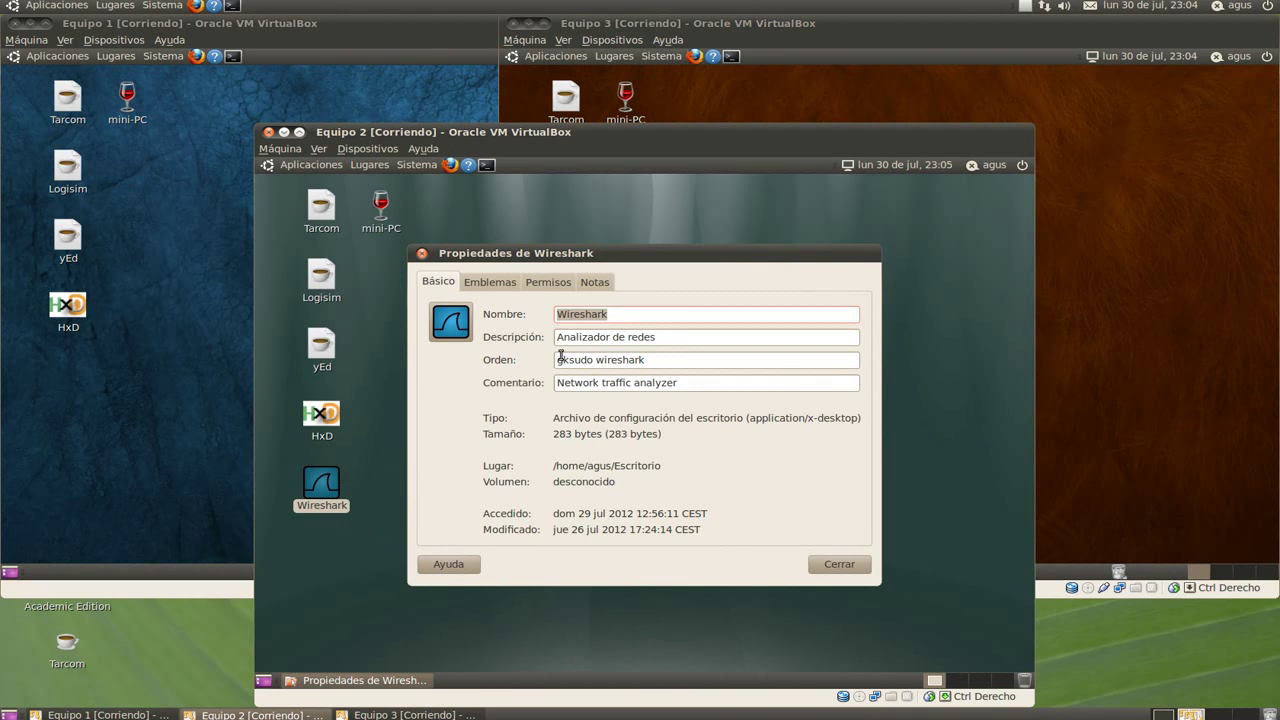
drag(557, 360, 599, 360)
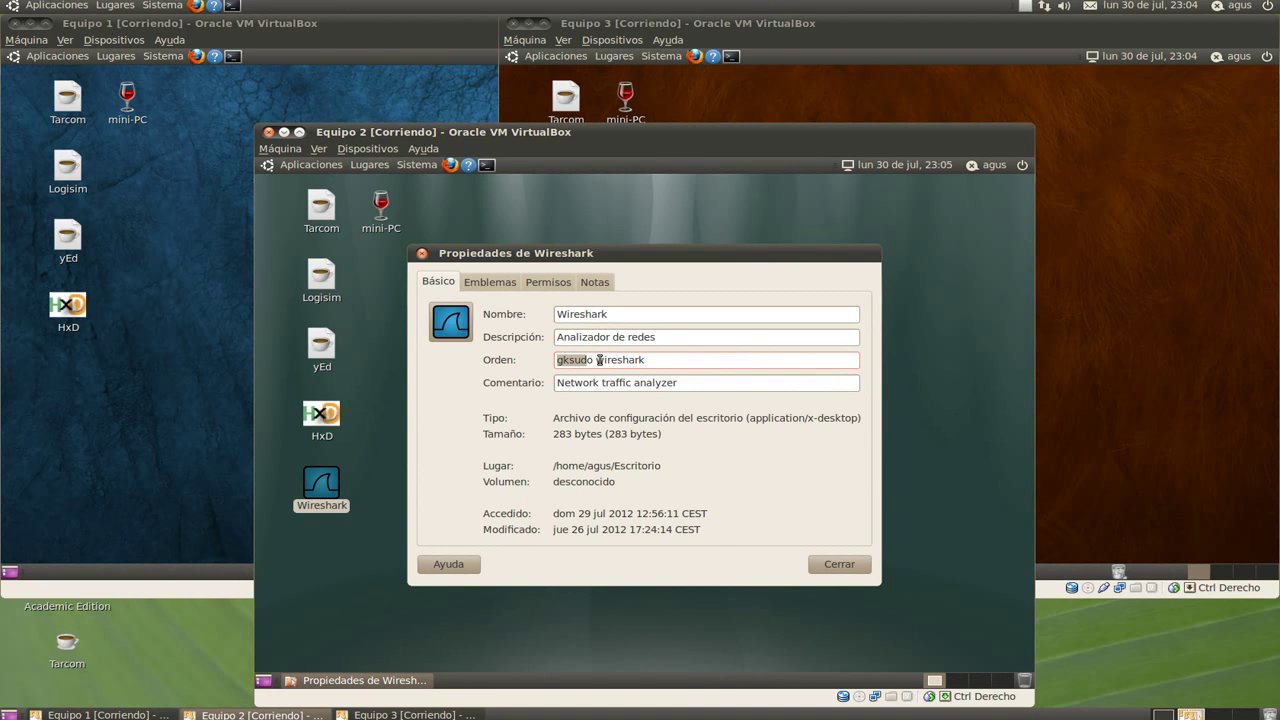
click(597, 361)
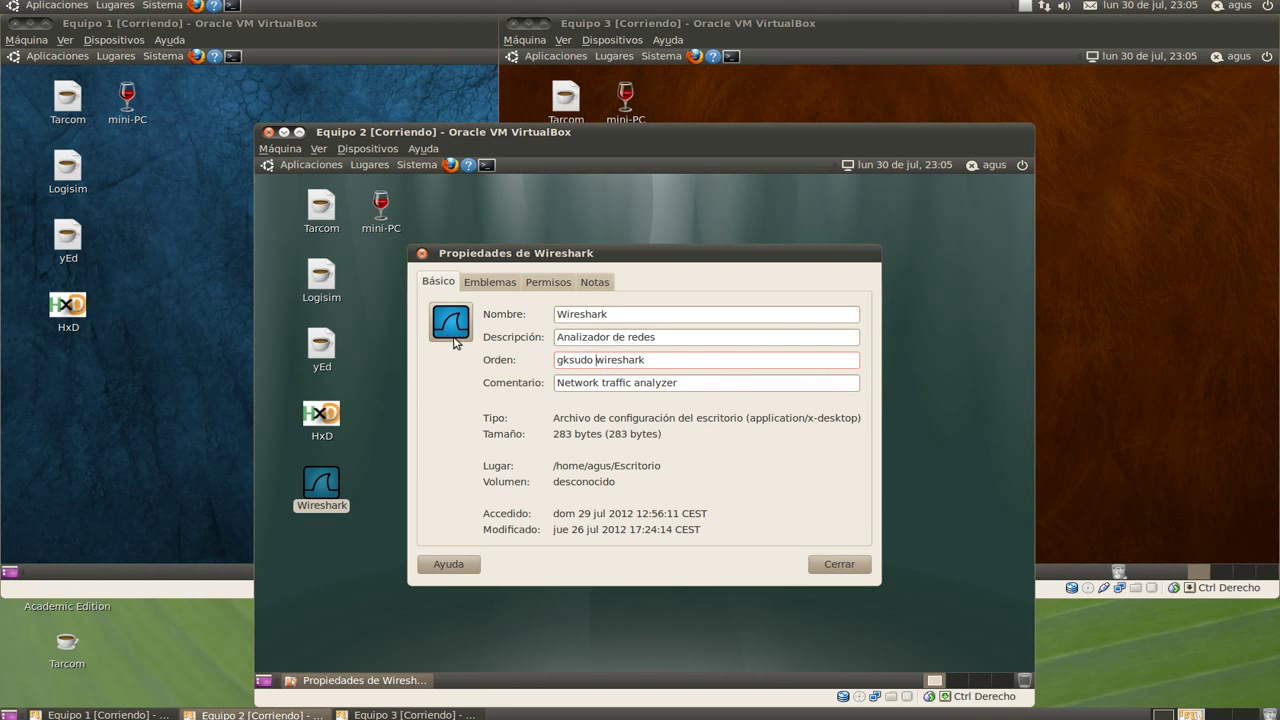
click(840, 565)
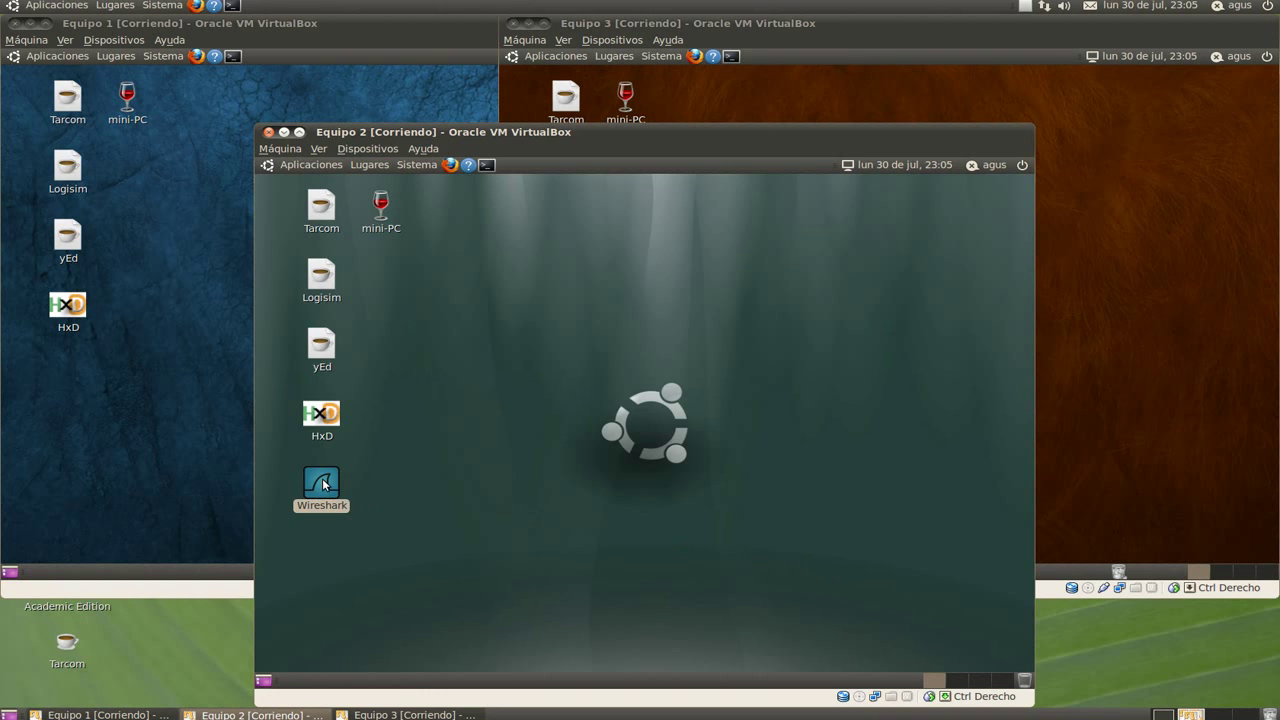
- Start Wireshark on Equipo 2, authorizing it with the administrator password, and begin a live capture on eth1
double_click(323, 485)
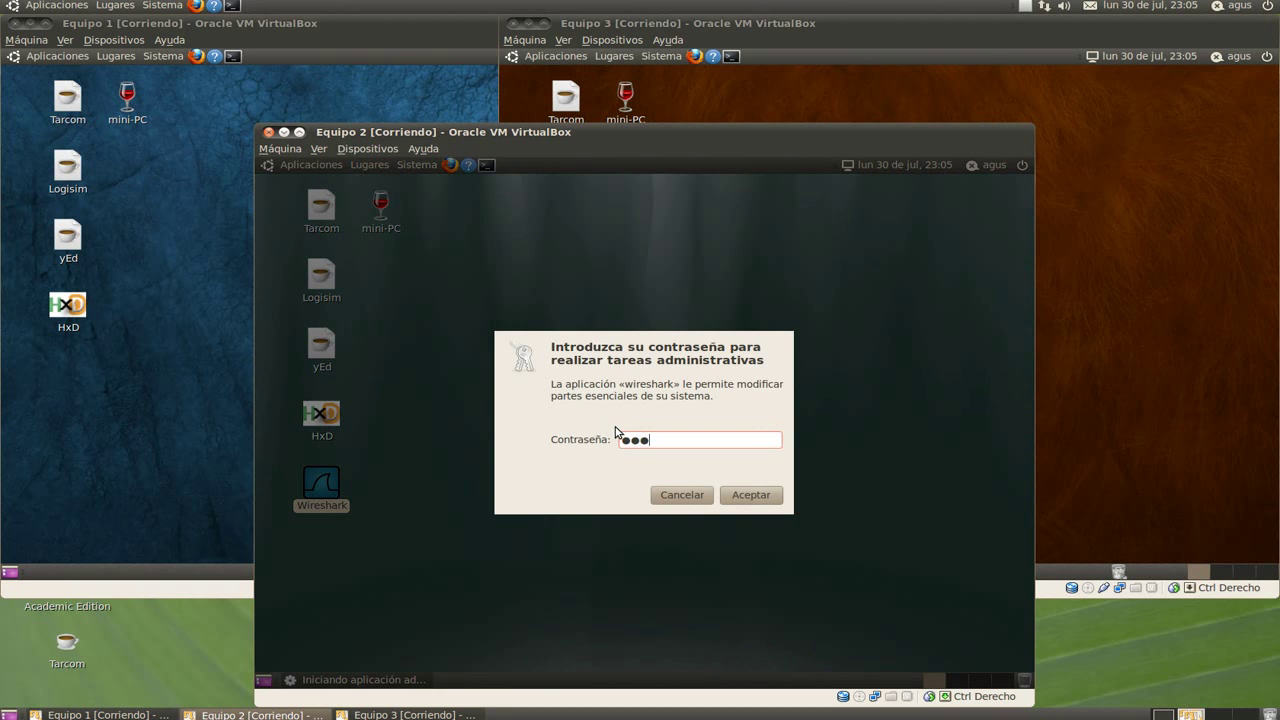
key(Return)
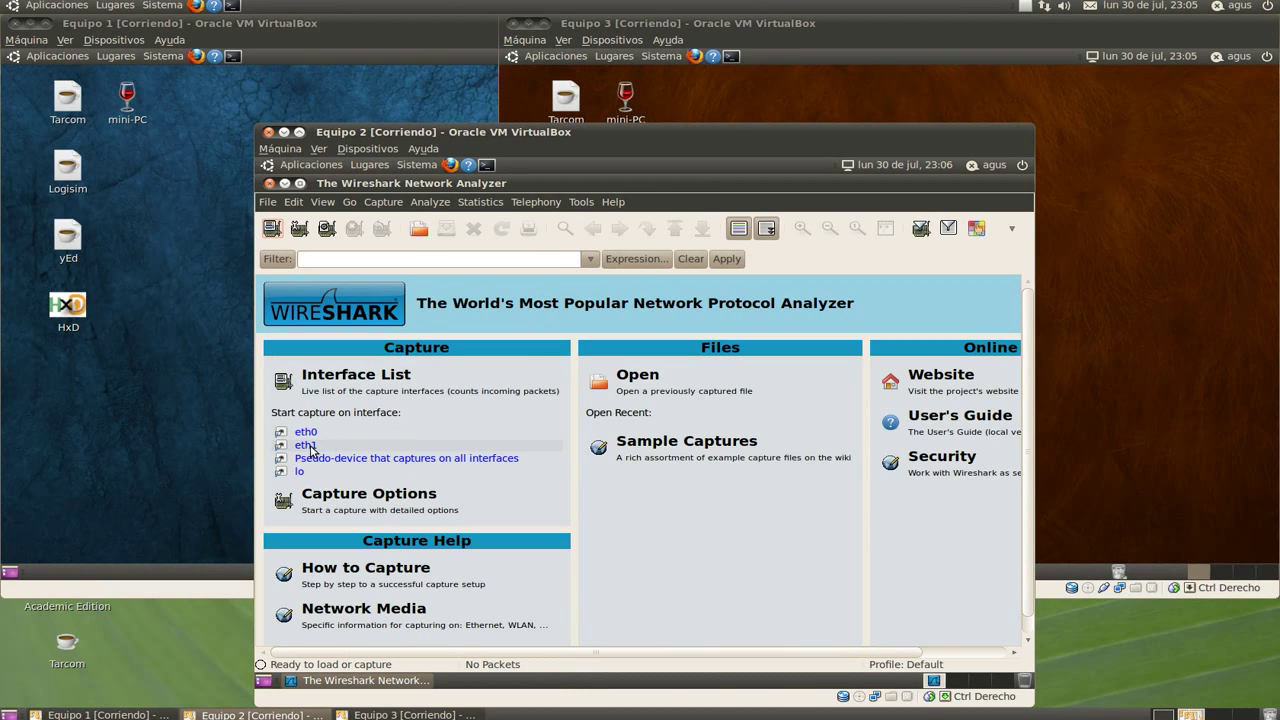
click(309, 447)
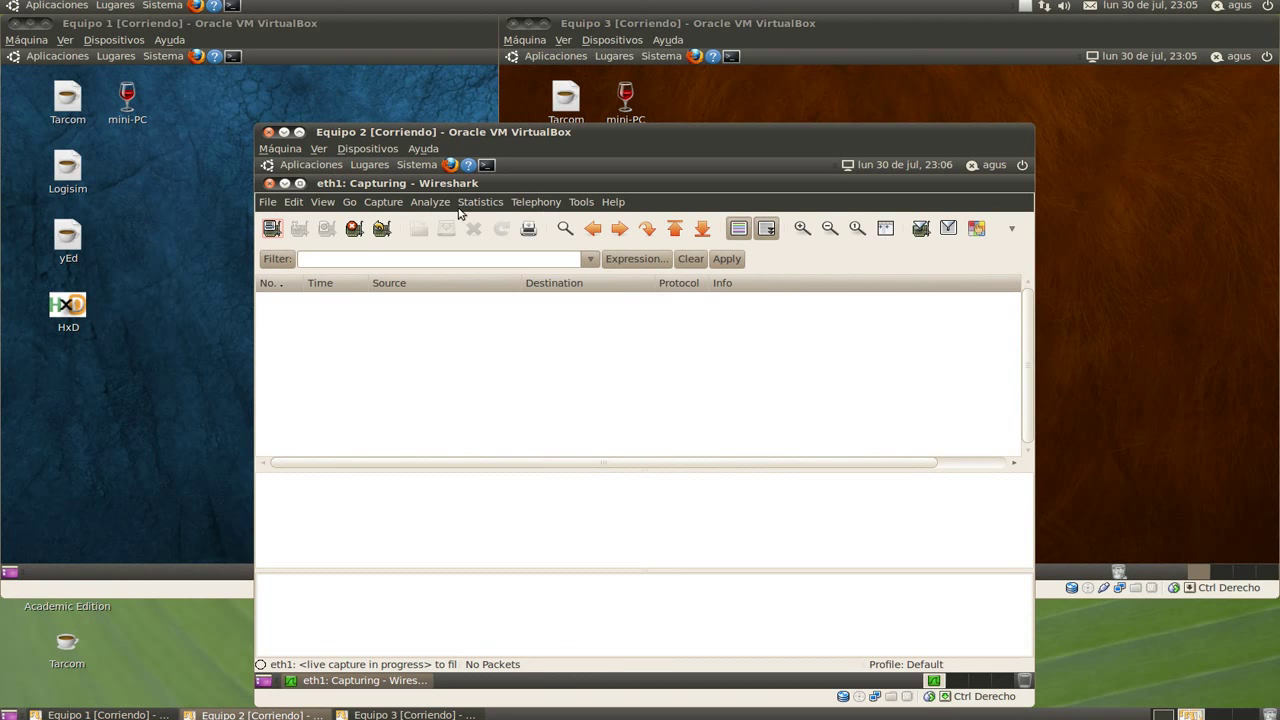
click(266, 202)
mouse_move(291, 203)
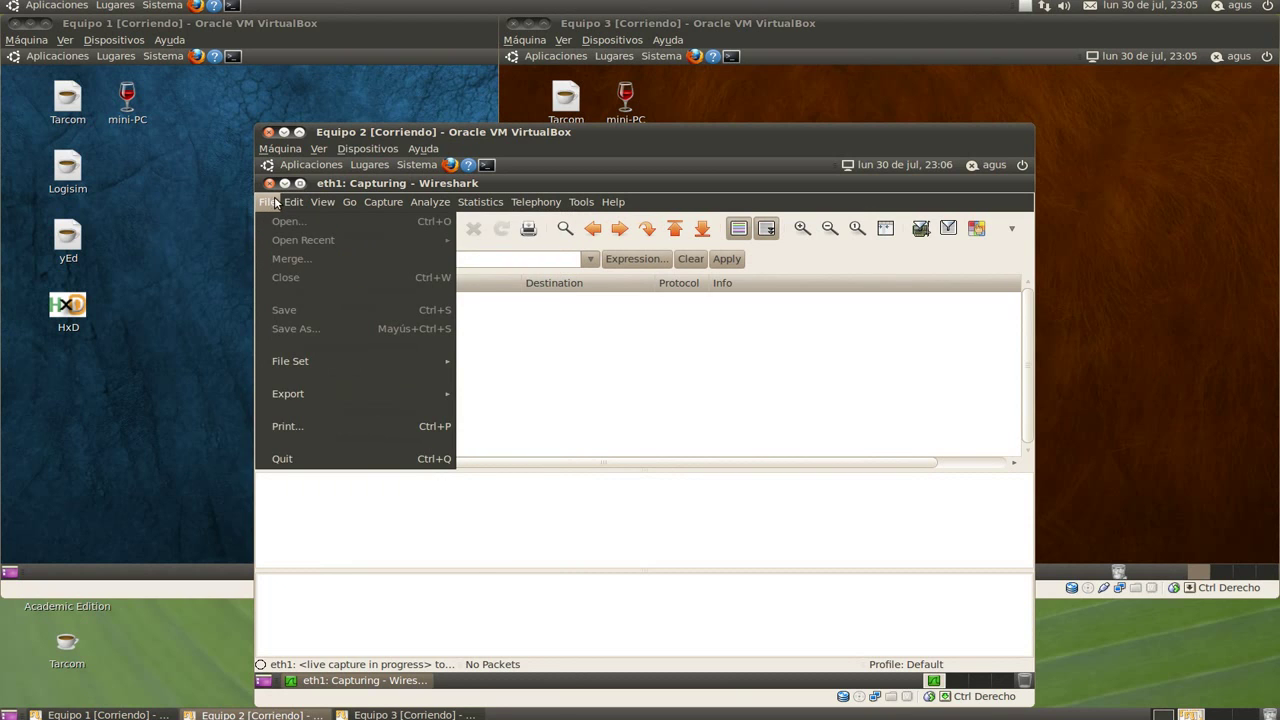
mouse_move(383, 202)
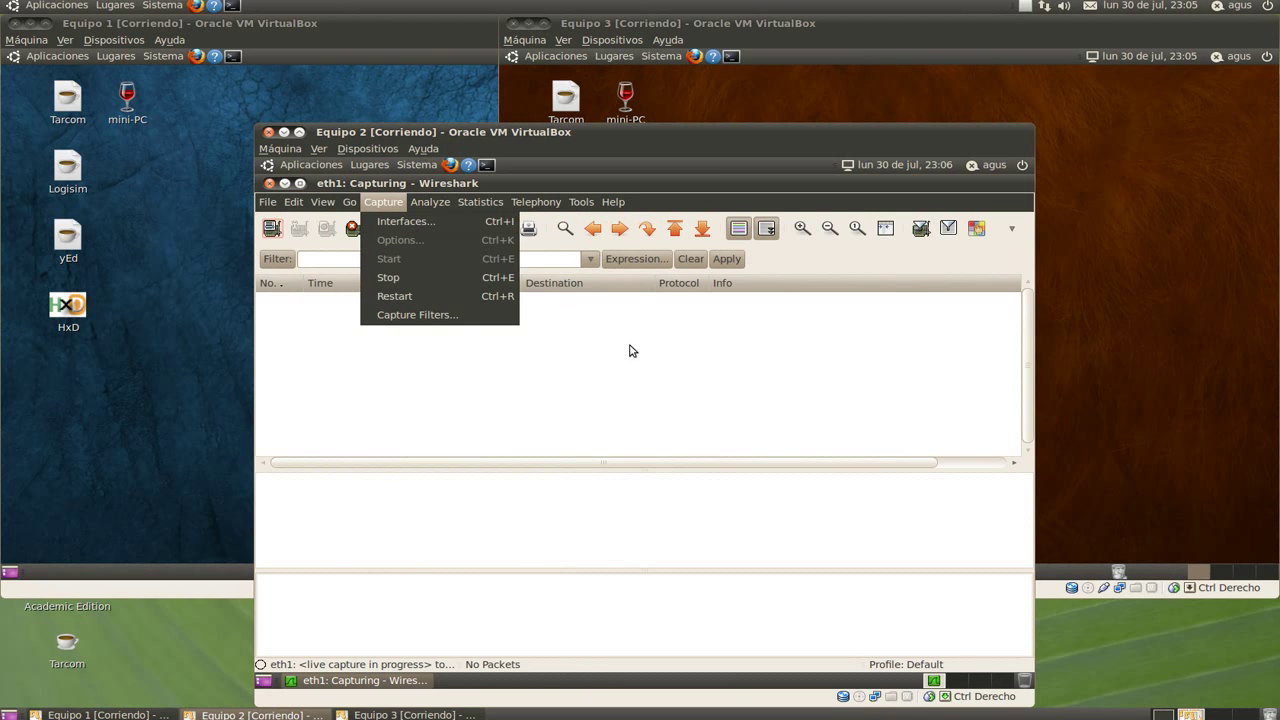
click(630, 351)
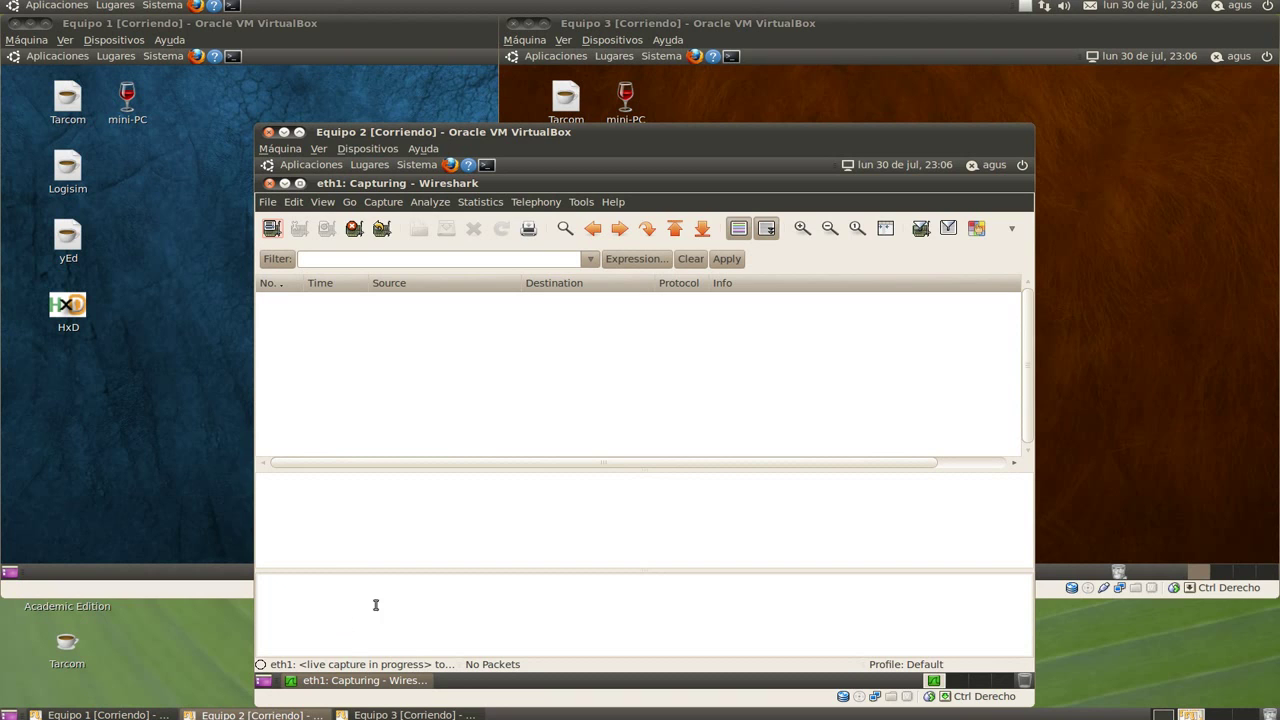
- Open a terminal on Equipo 1 and enter "ping -c 1 192.168.100.3" without running it
click(290, 92)
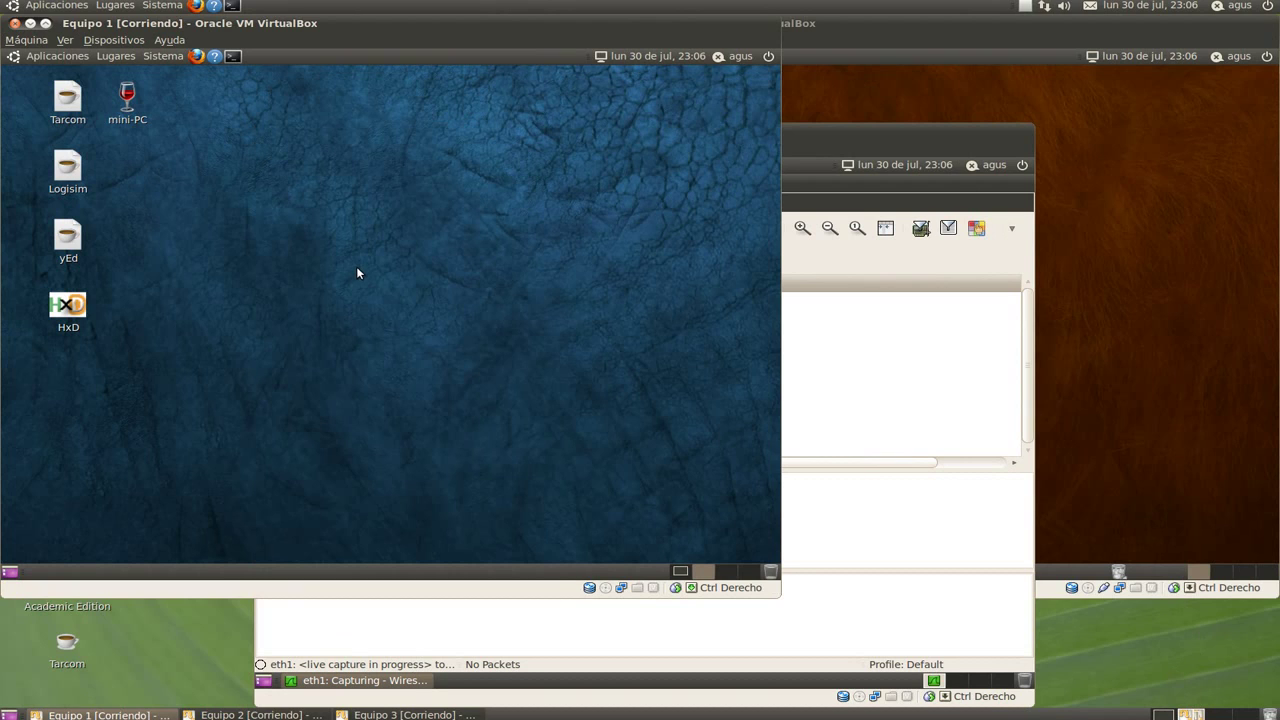
click(233, 58)
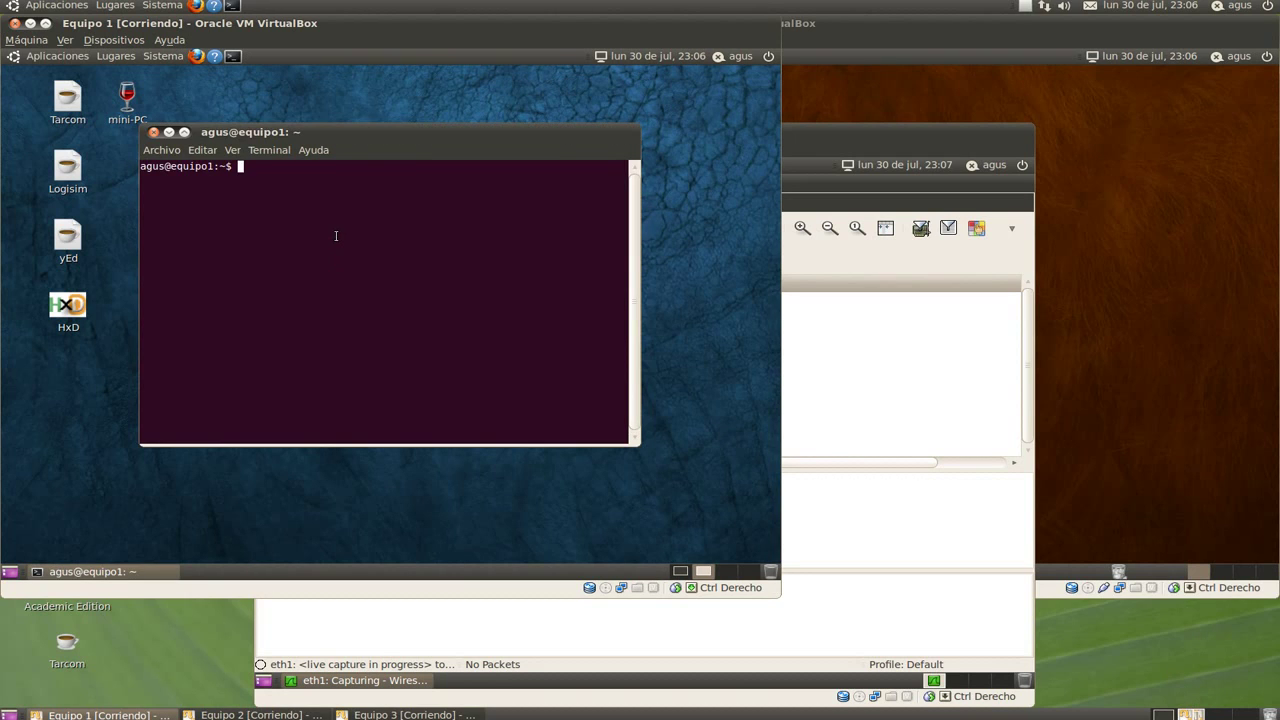
text(ping -c 1 192.168.100.3)
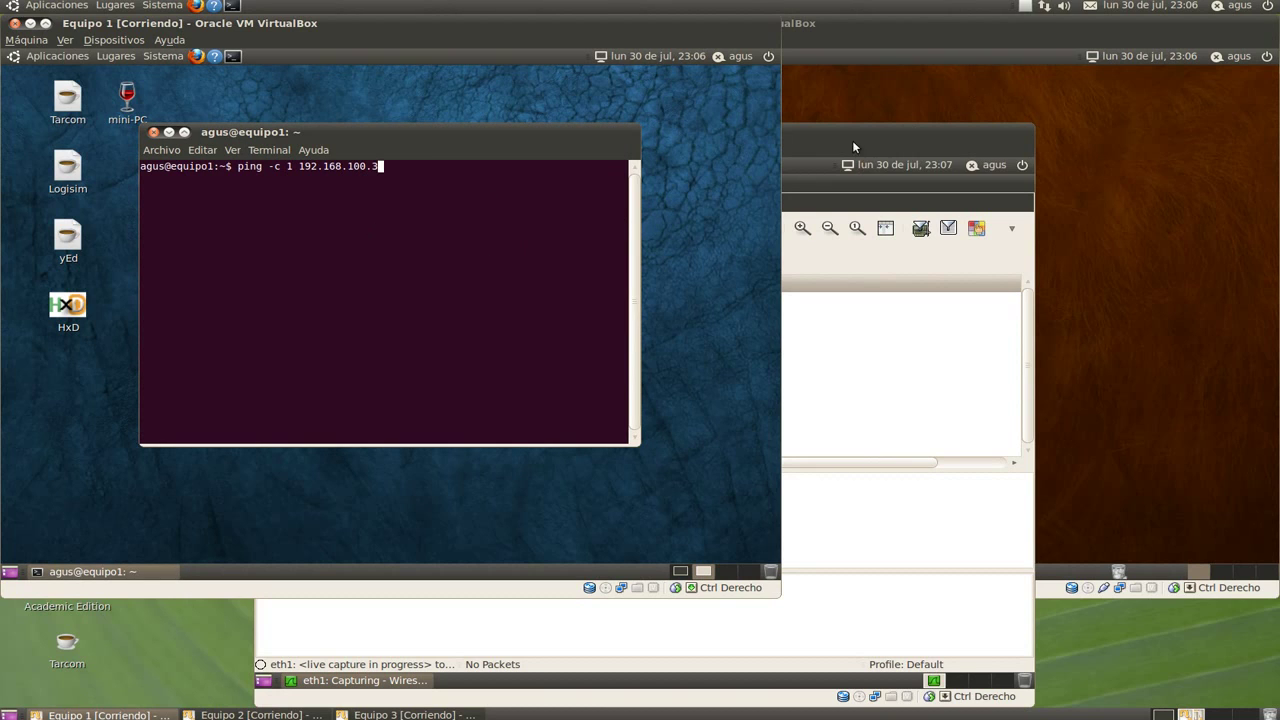
- Open a terminal on Equipo 3 and shift its window slightly on the desktop
click(882, 100)
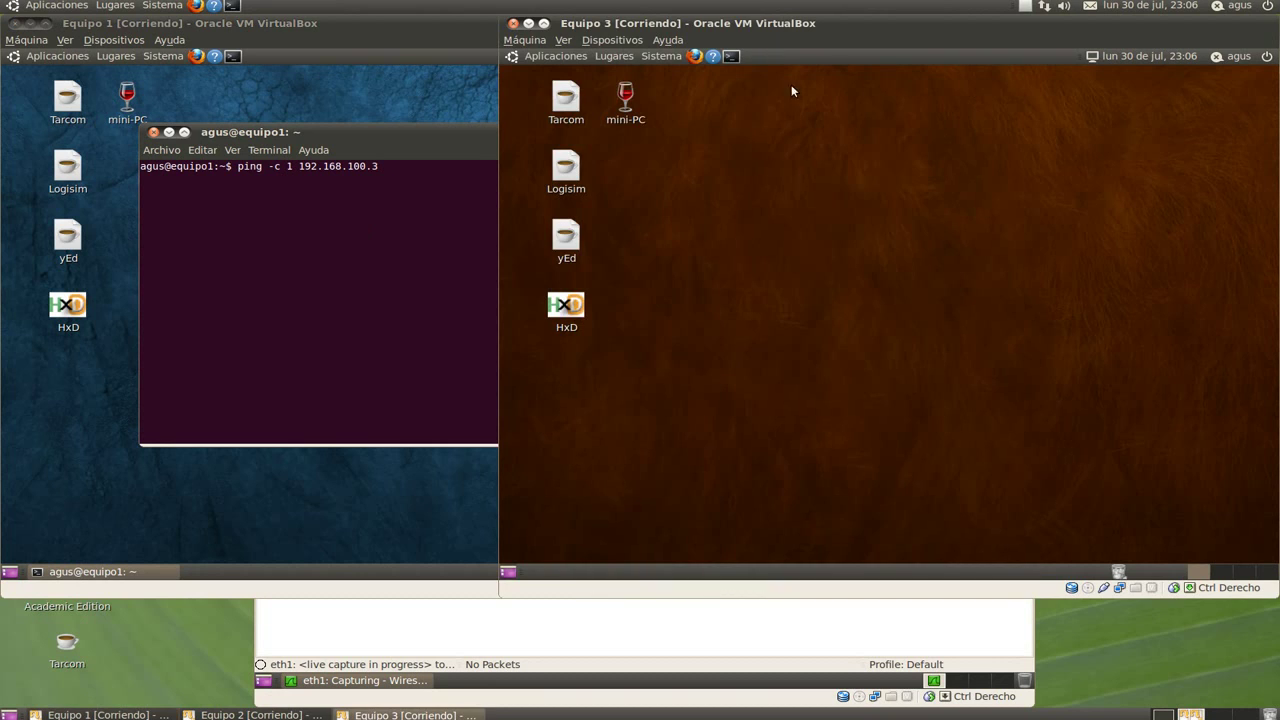
click(733, 55)
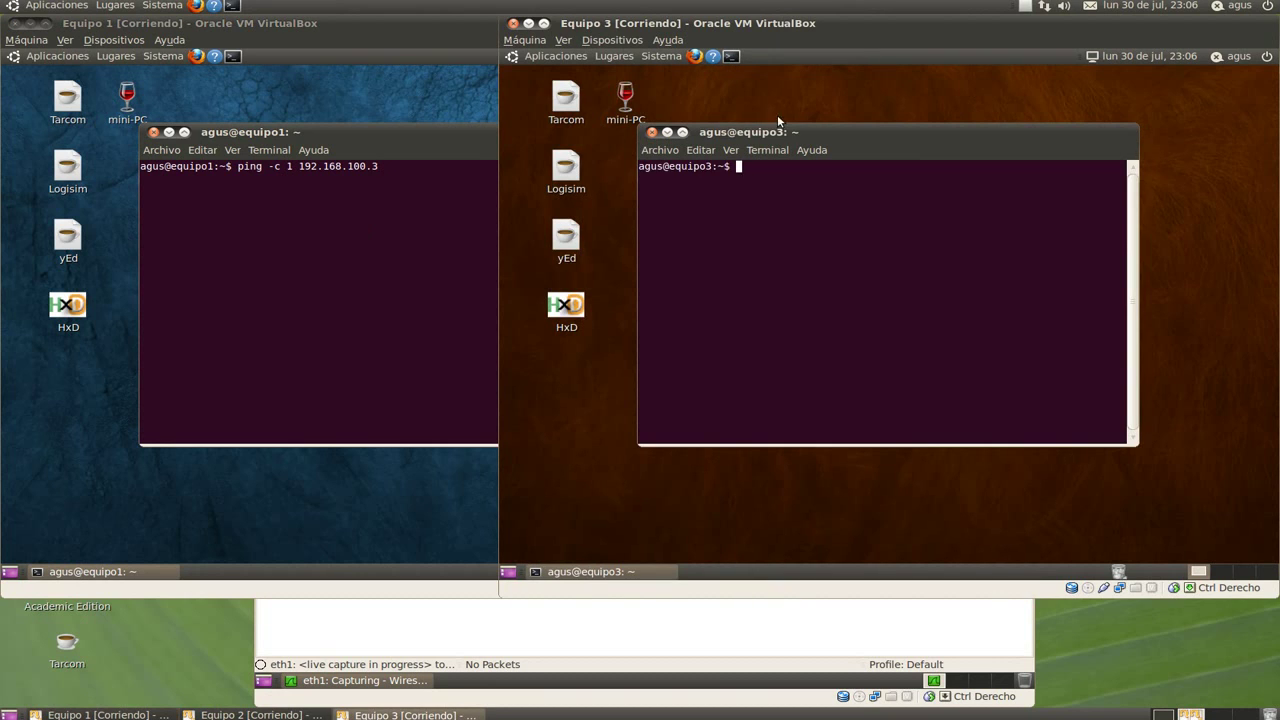
drag(815, 128, 831, 126)
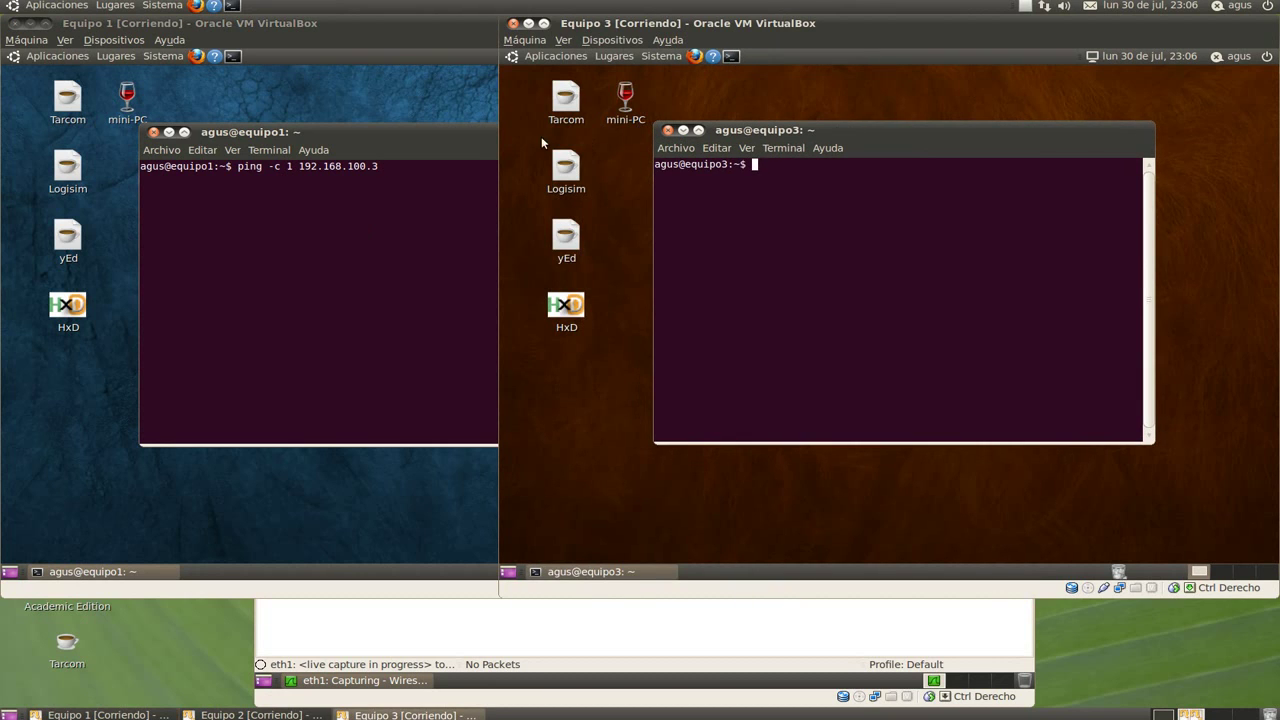
- Clear the unexecuted ping command from the Equipo 1 terminal
click(461, 133)
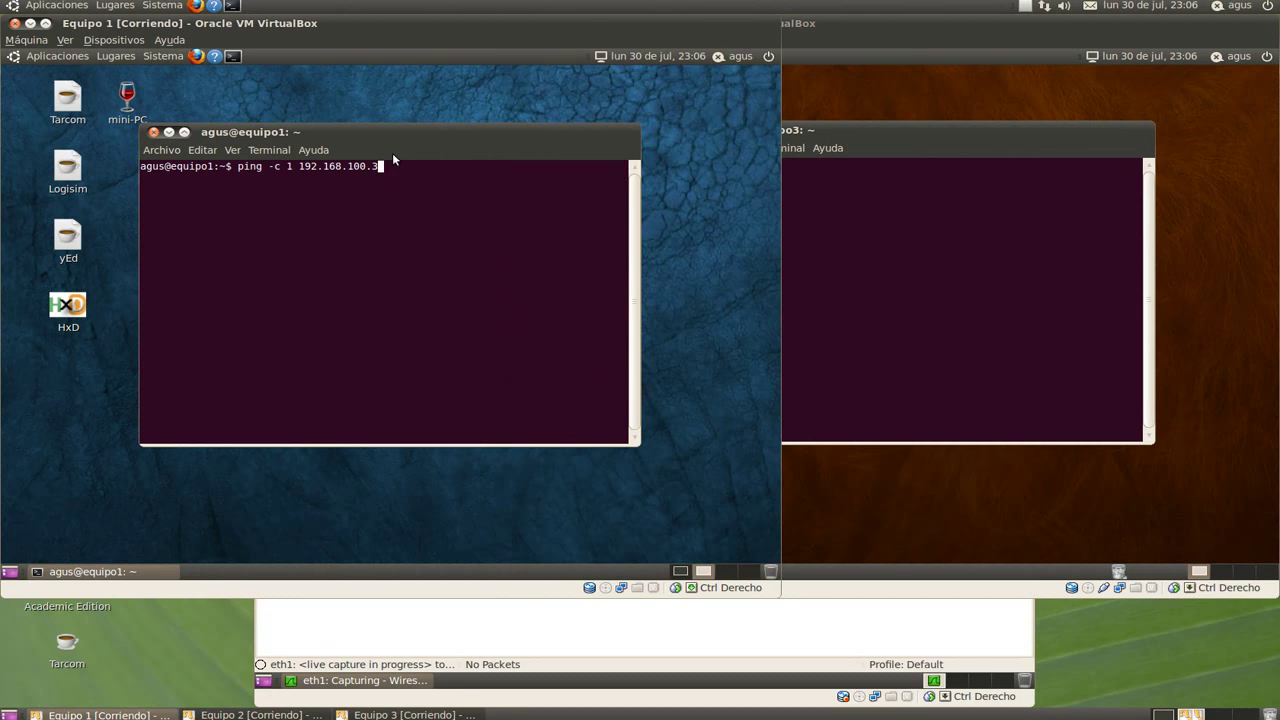
drag(387, 165, 238, 166)
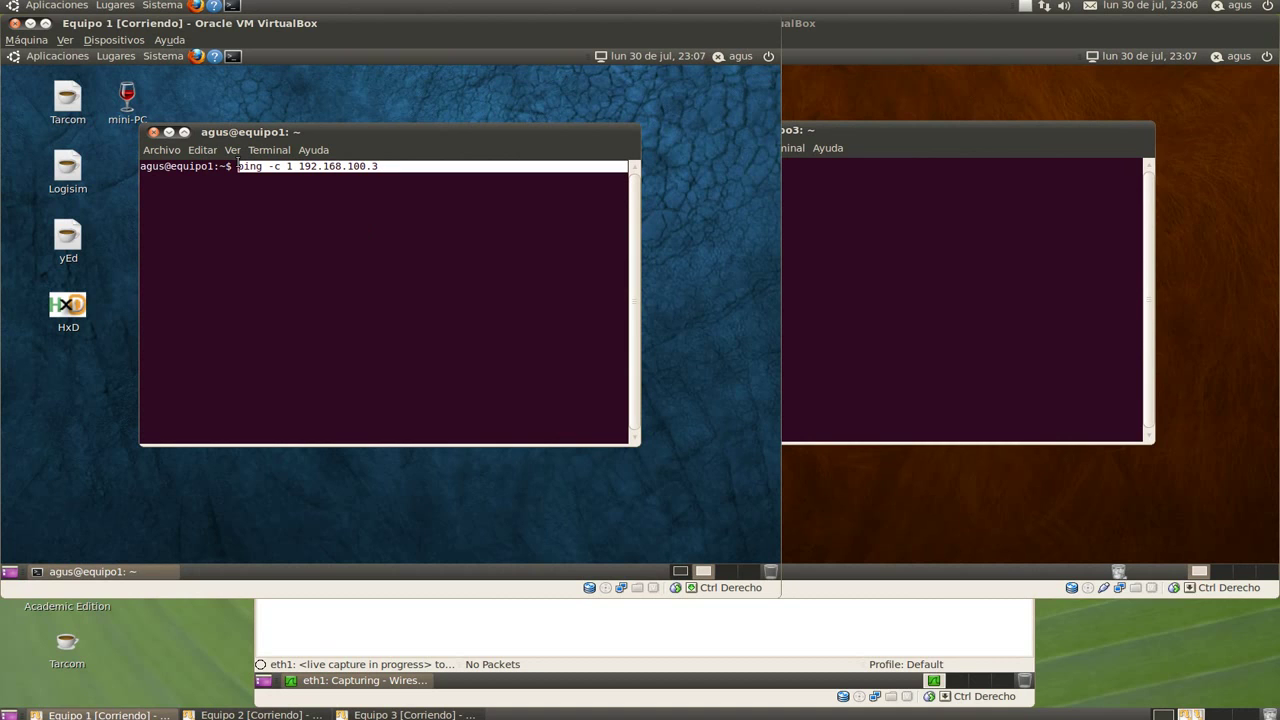
key(BackSpace)
key(BackSpace)
key(BackSpace)
key(BackSpace)
key(BackSpace)
key(BackSpace)
key(BackSpace)
key(BackSpace)
key(BackSpace)
key(BackSpace)
key(BackSpace)
key(BackSpace)
key(BackSpace)
key(BackSpace)
key(BackSpace)
key(BackSpace)
key(BackSpace)
key(BackSpace)
key(BackSpace)
key(BackSpace)
key(BackSpace)
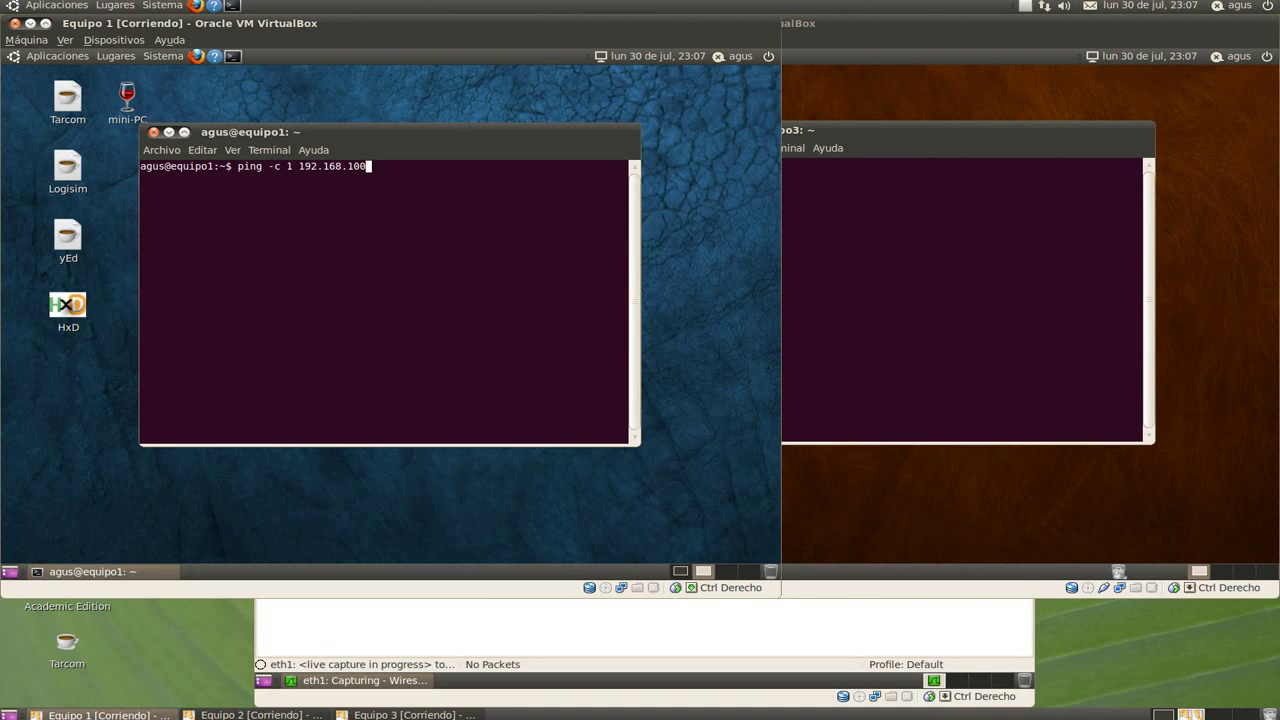
- Display the ARP tables of Equipo 1 and Equipo 3 by running "arp -n" in each terminal
text(arp -n)
key(Return)
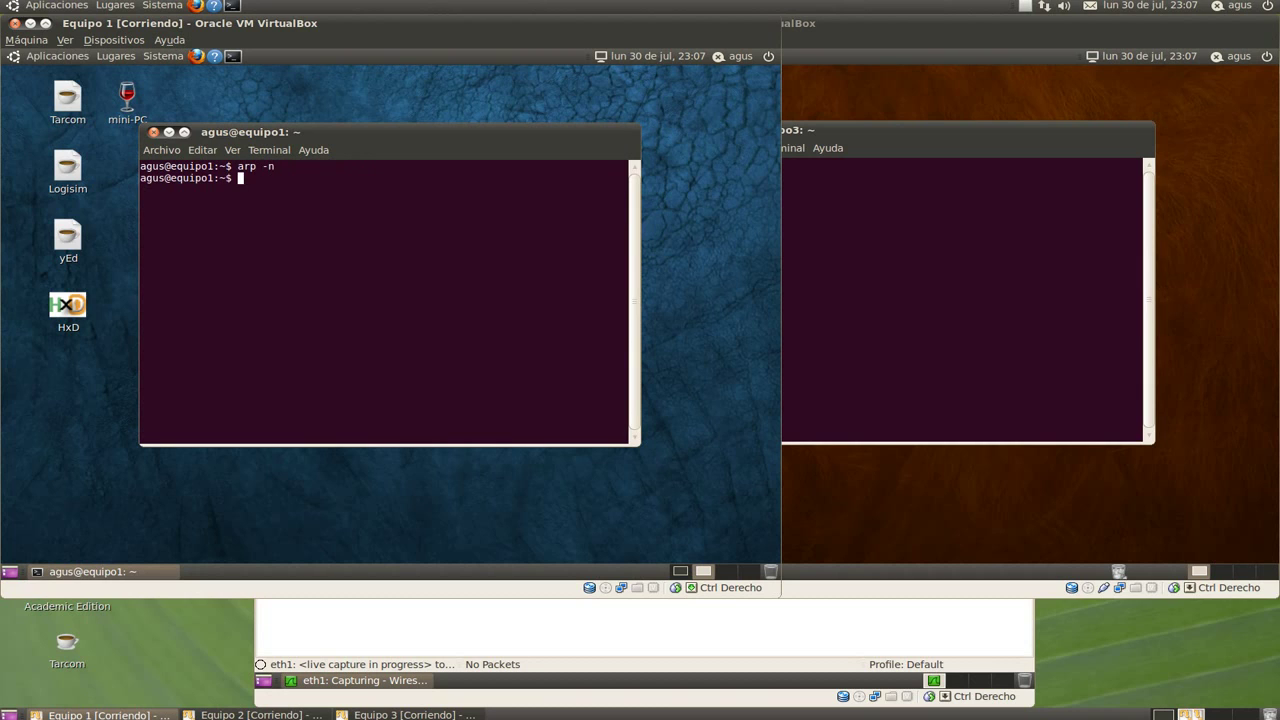
click(881, 127)
text(arp -n)
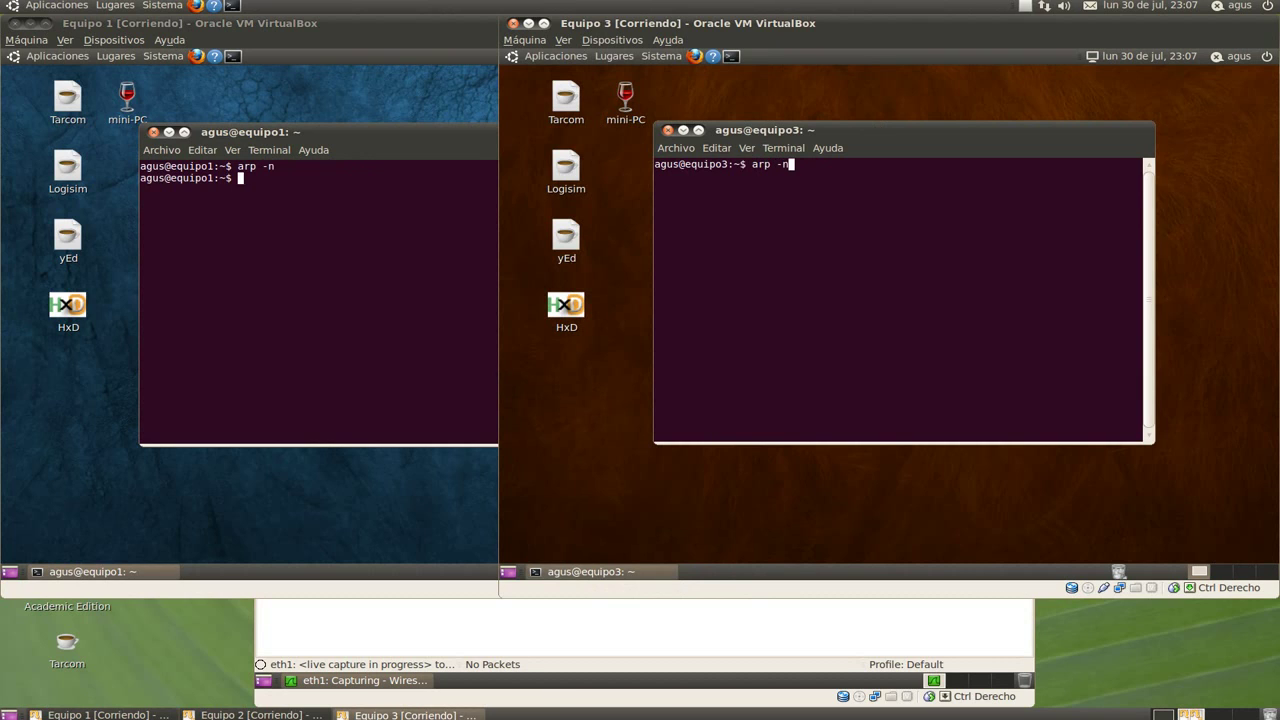
key(Return)
- Send a single ping from Equipo 1 to Equipo 3 with "ping -c1 192.168.100.3"
click(253, 180)
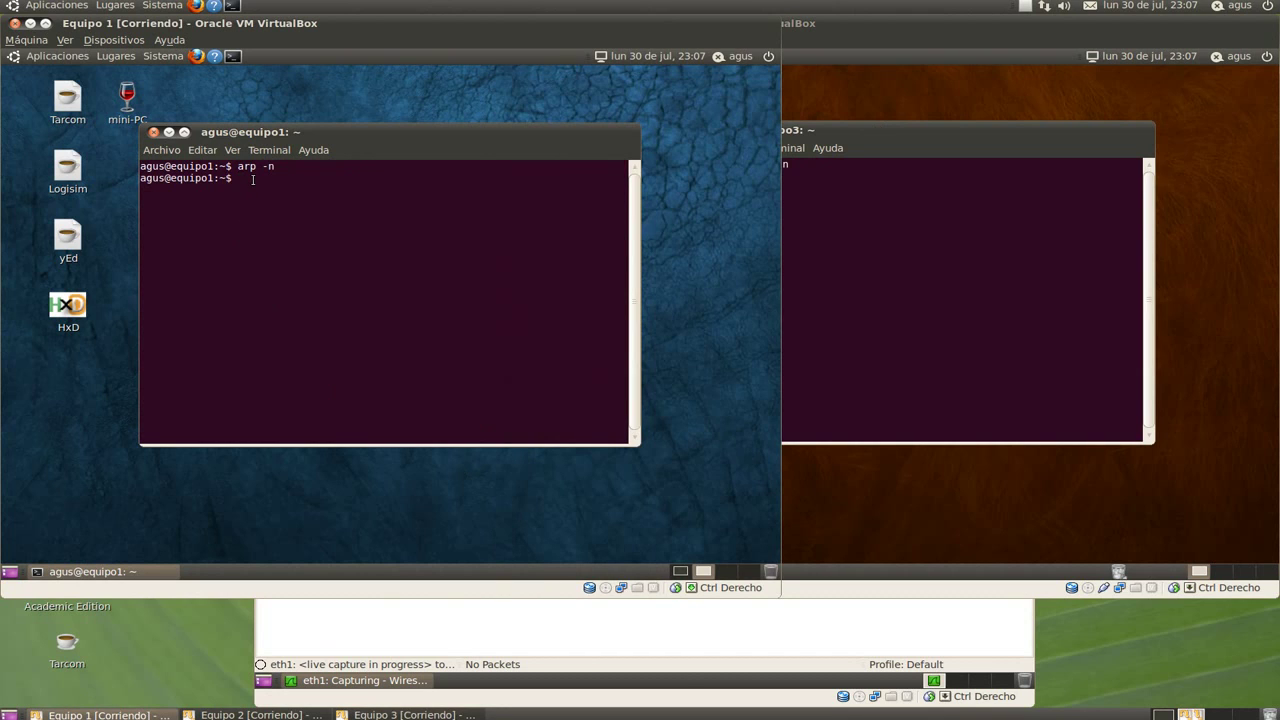
text(ping -c1 192.168.100.3)
key(Return)
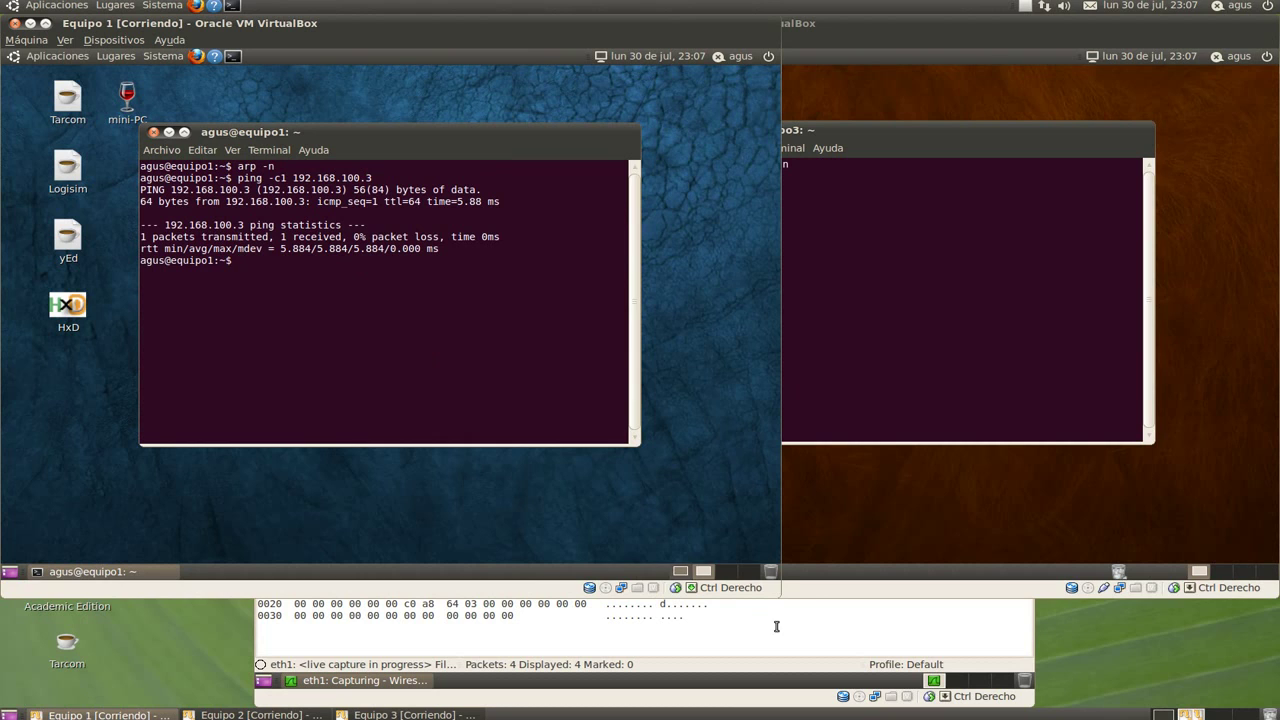
- Examine the first captured ARP broadcast packet in Wireshark on Equipo 2, expanding its Address Resolution Protocol details
click(819, 637)
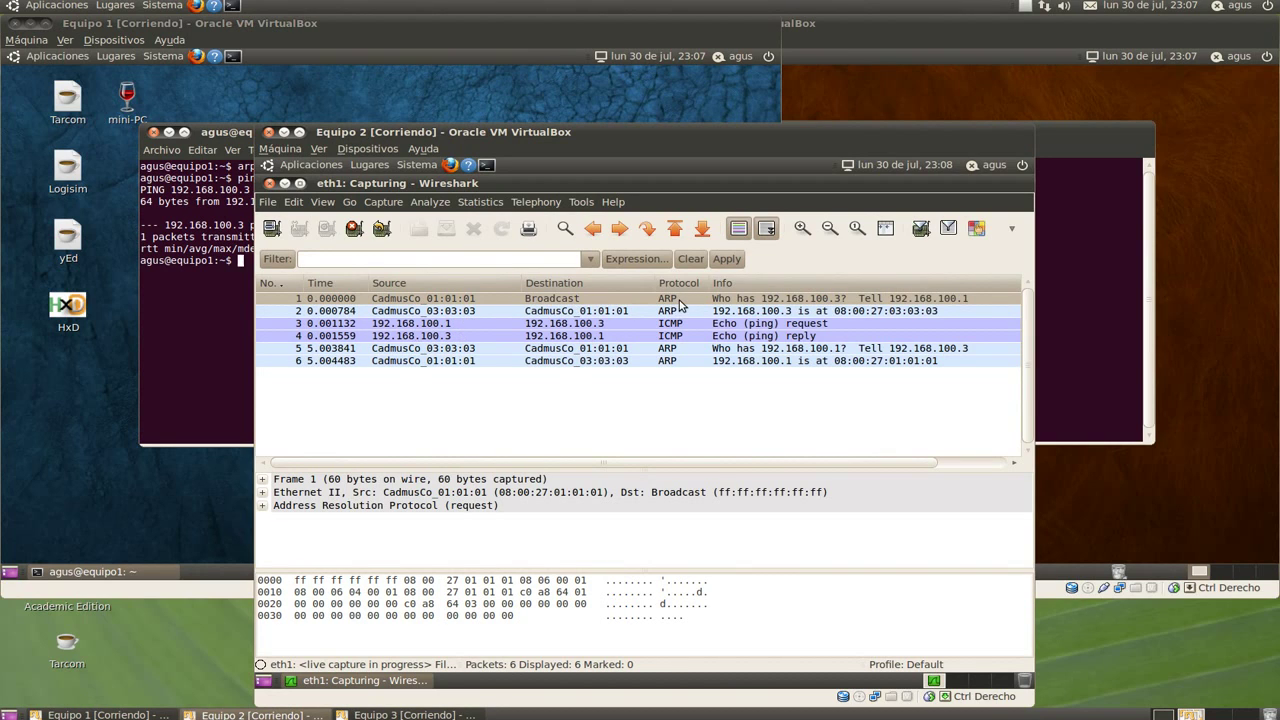
click(397, 301)
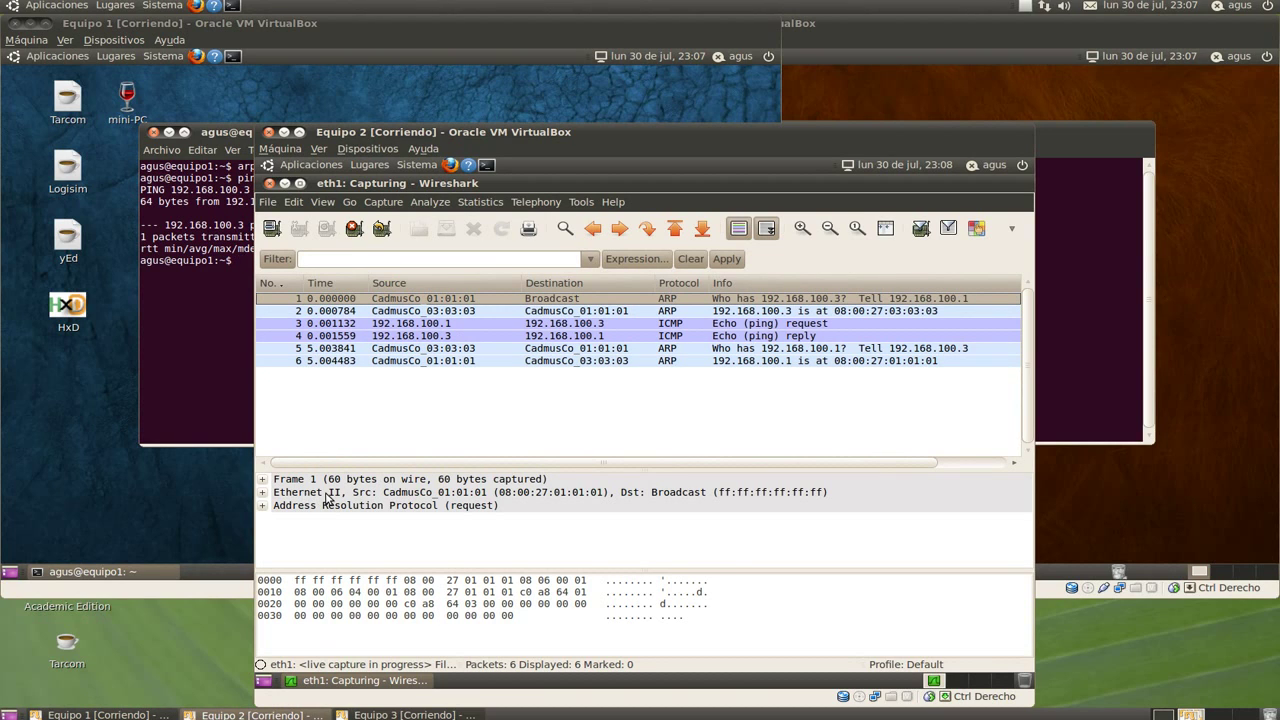
click(263, 508)
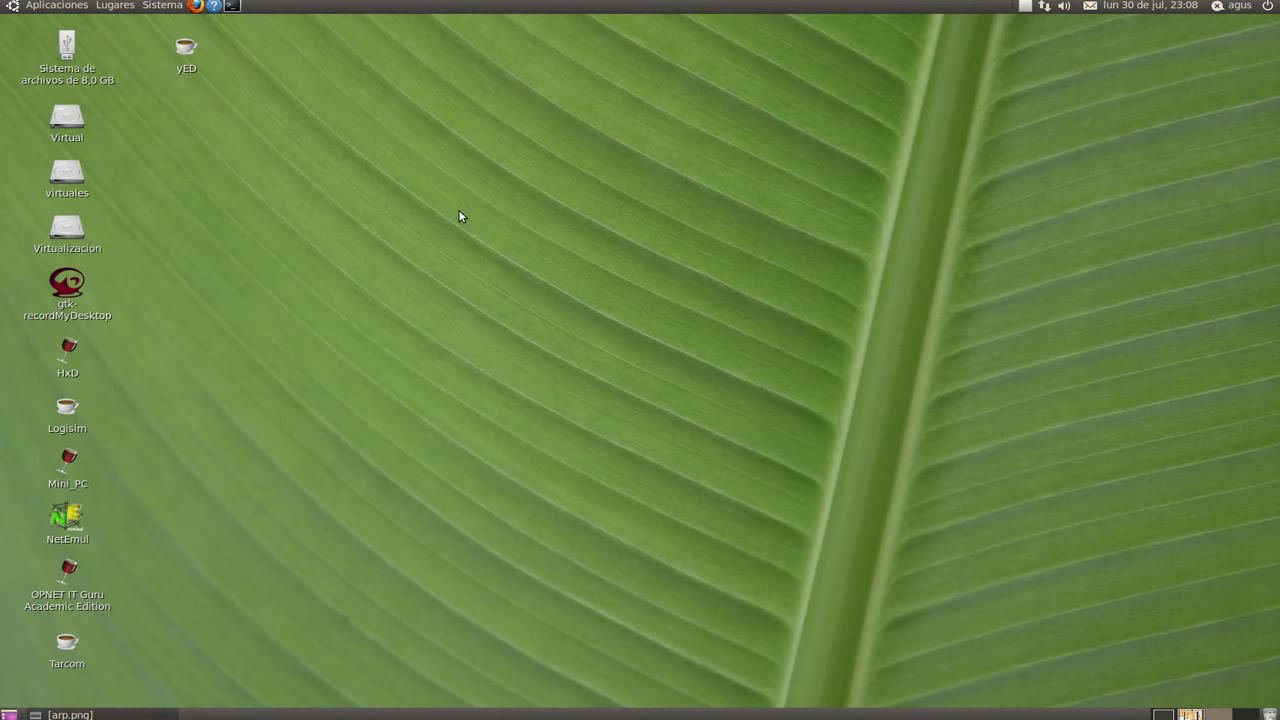
- Open arp.png from the Imágenes folder of the host's home directory and show the ARP format diagram full screen
click(163, 6)
mouse_move(131, 10)
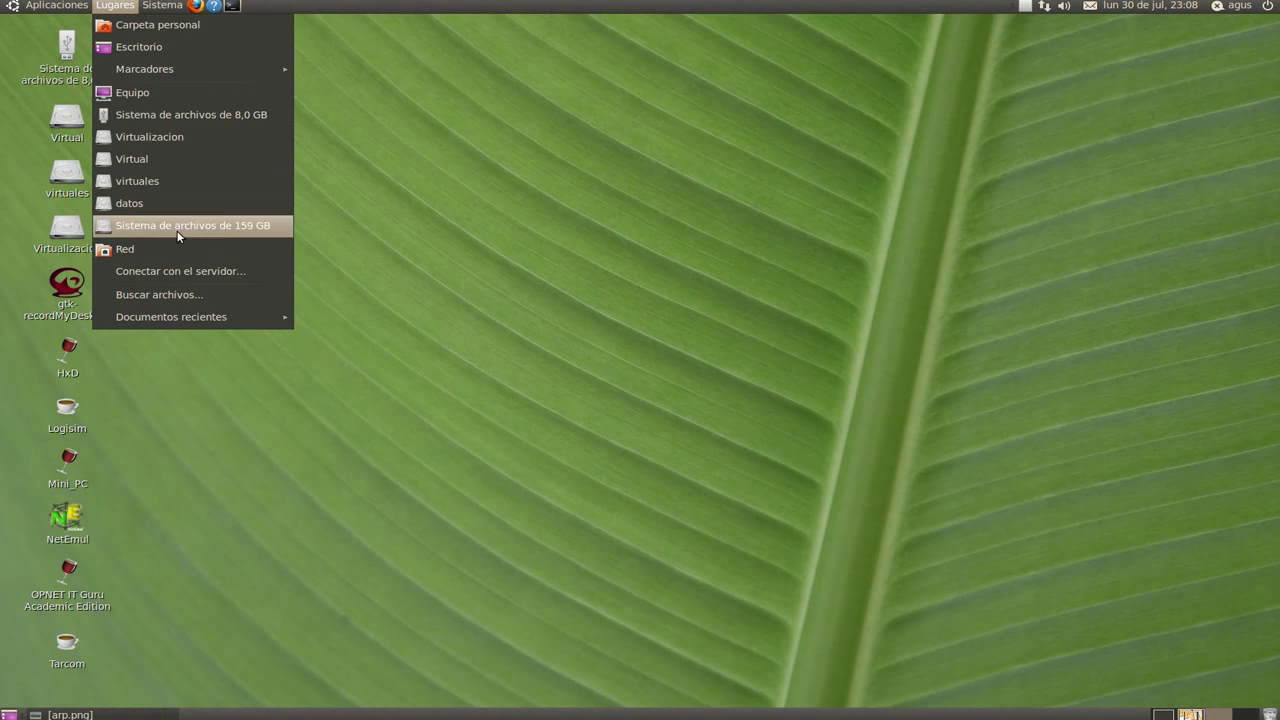
click(146, 26)
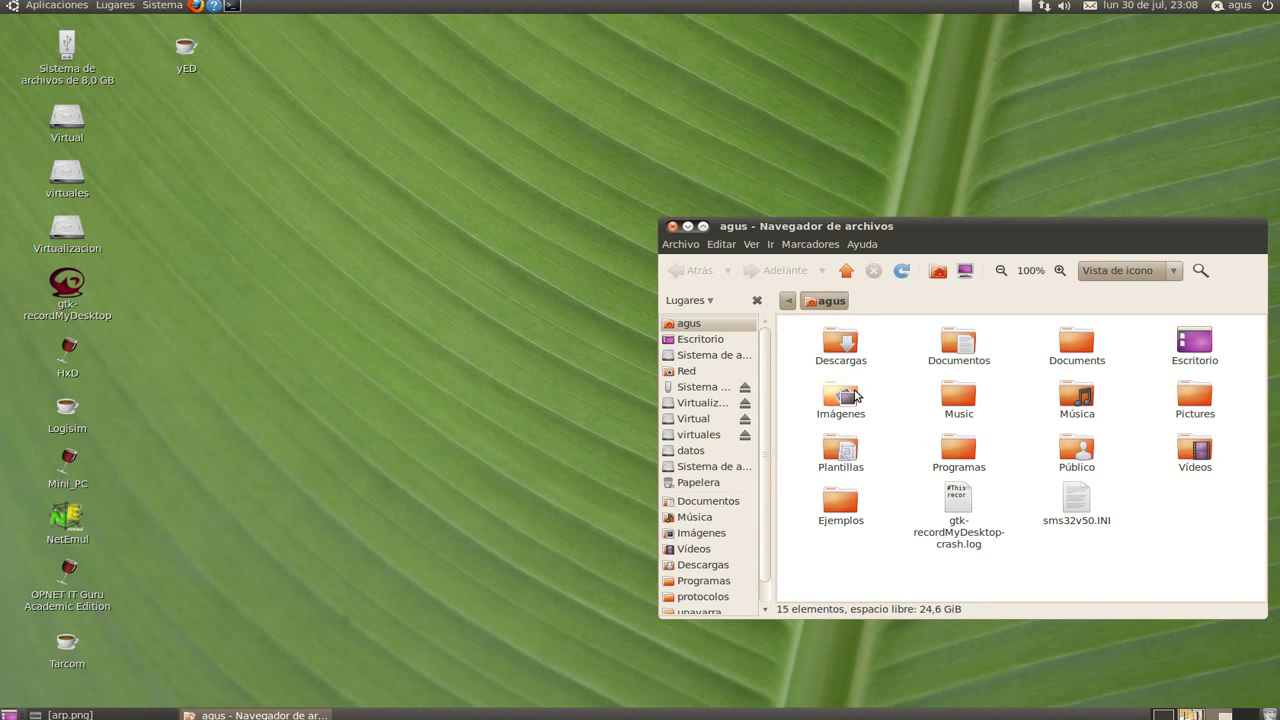
double_click(850, 396)
click(1176, 364)
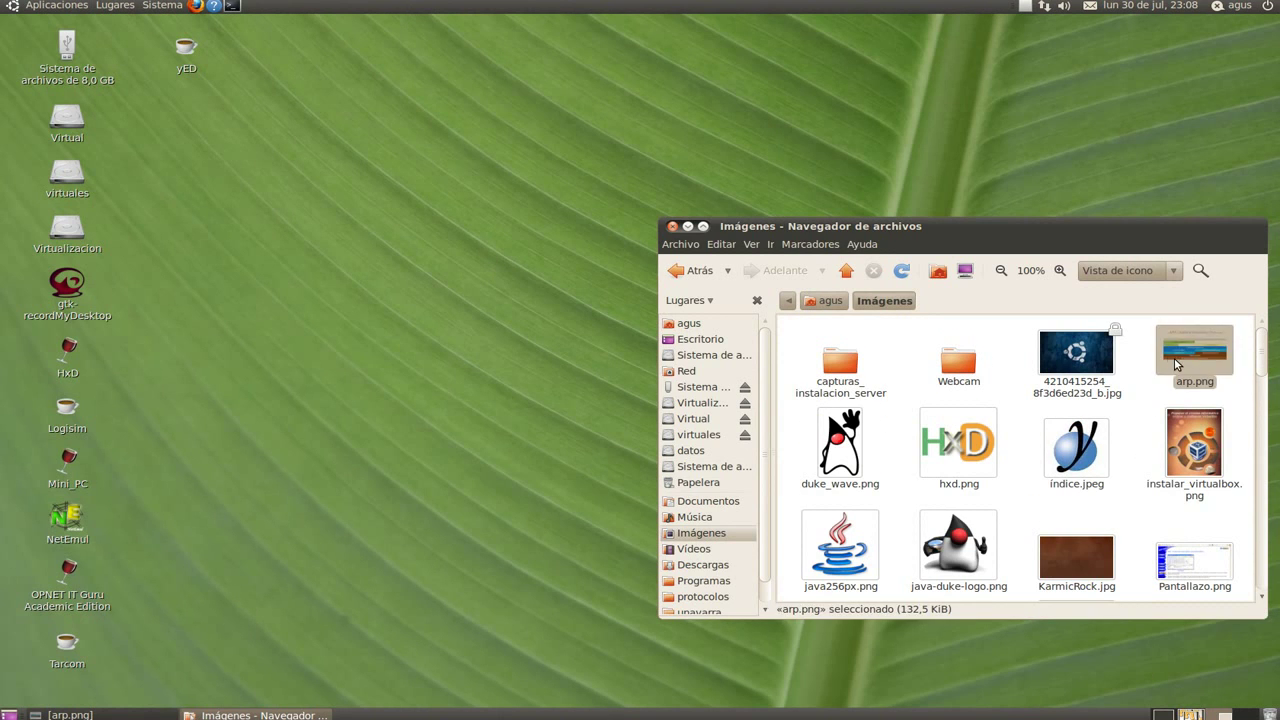
double_click(1176, 364)
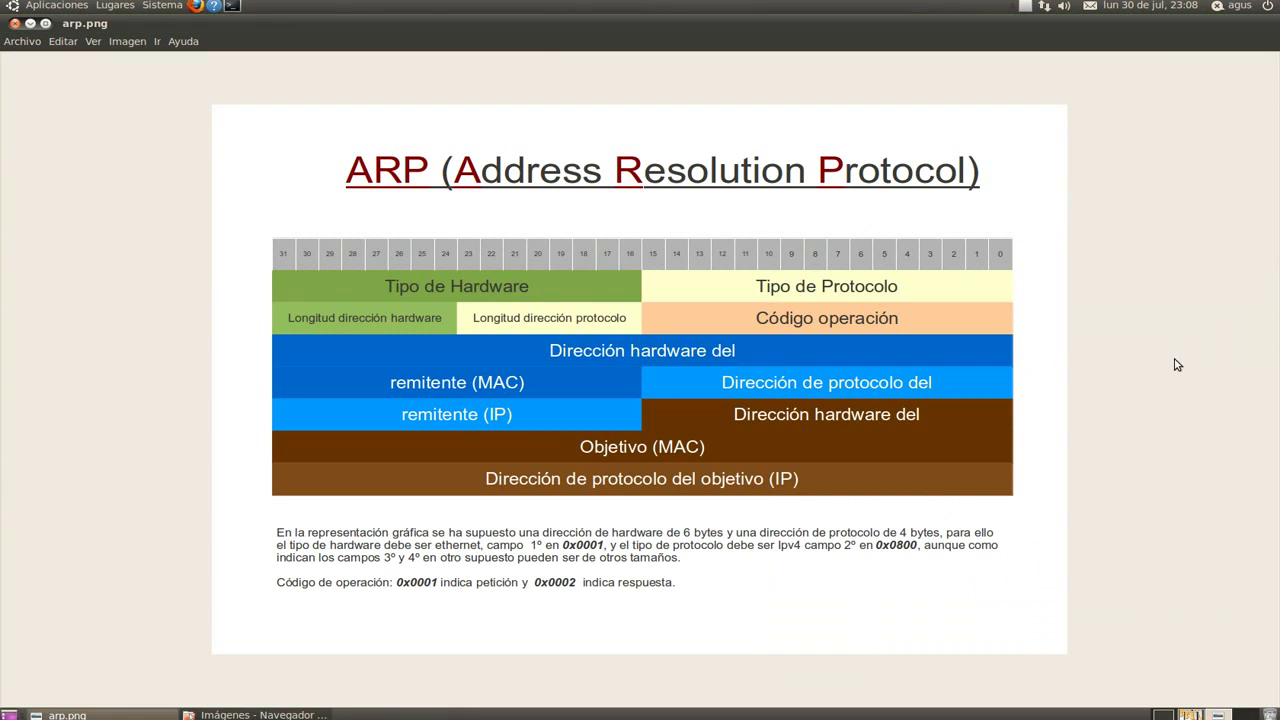
click(93, 41)
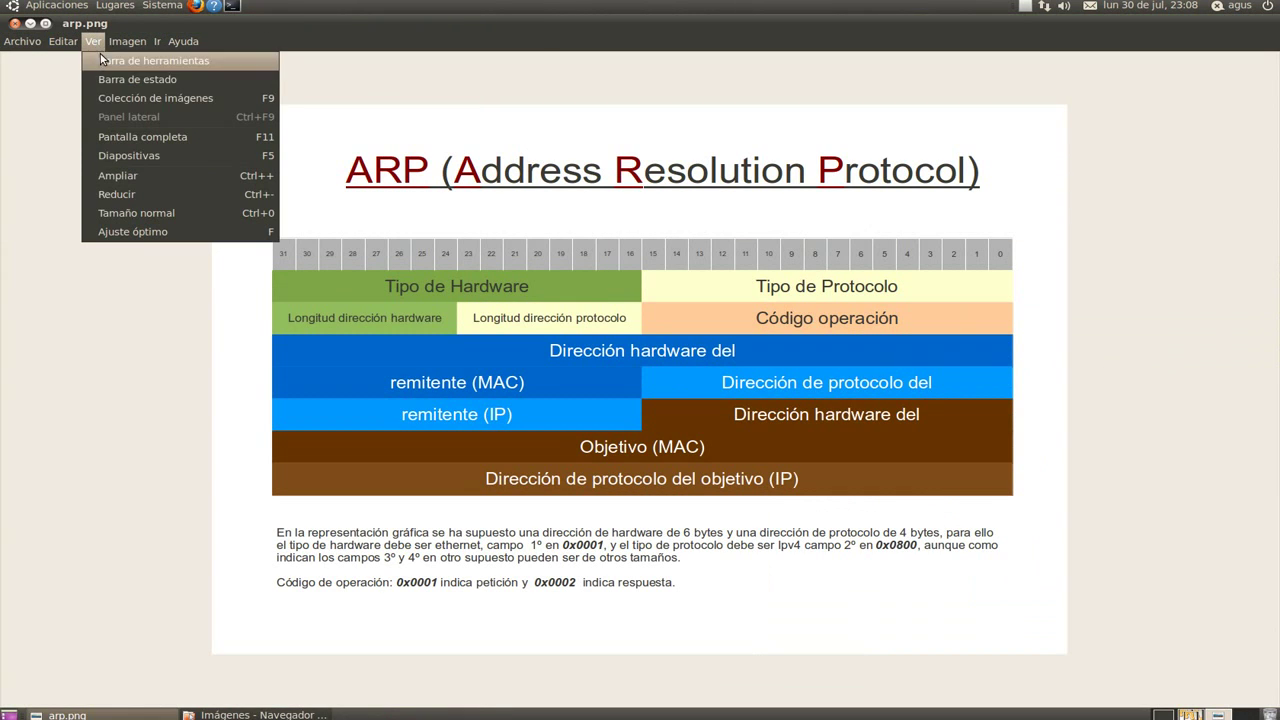
click(123, 146)
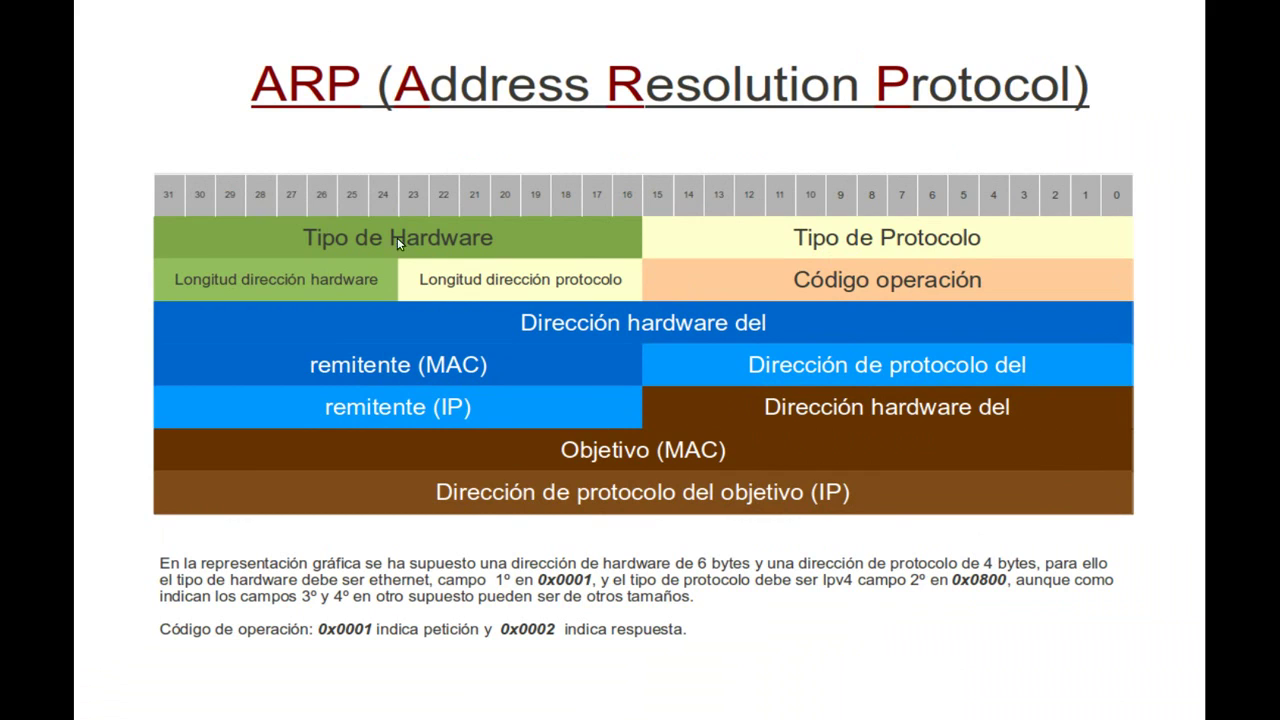